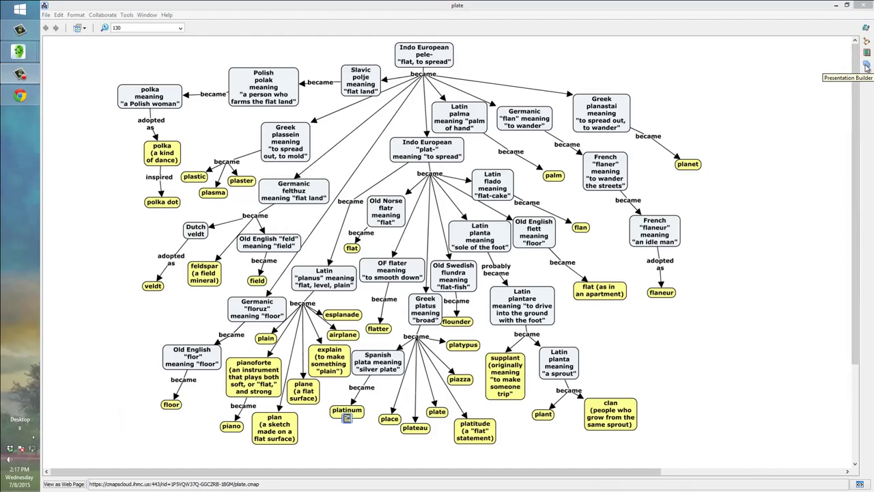
# Open Presentation Builder and start the slideshow on slide 1, showing only the Indo European pele- root
pyautogui.click(867, 66)
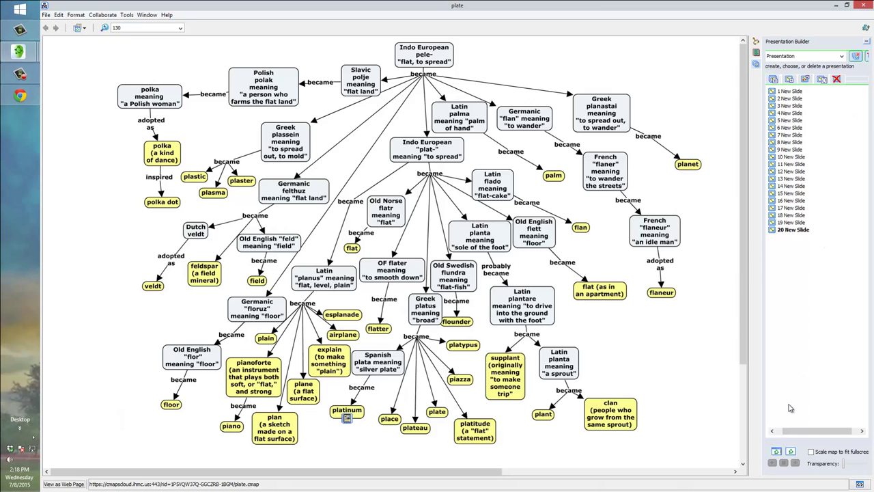
pyautogui.click(777, 453)
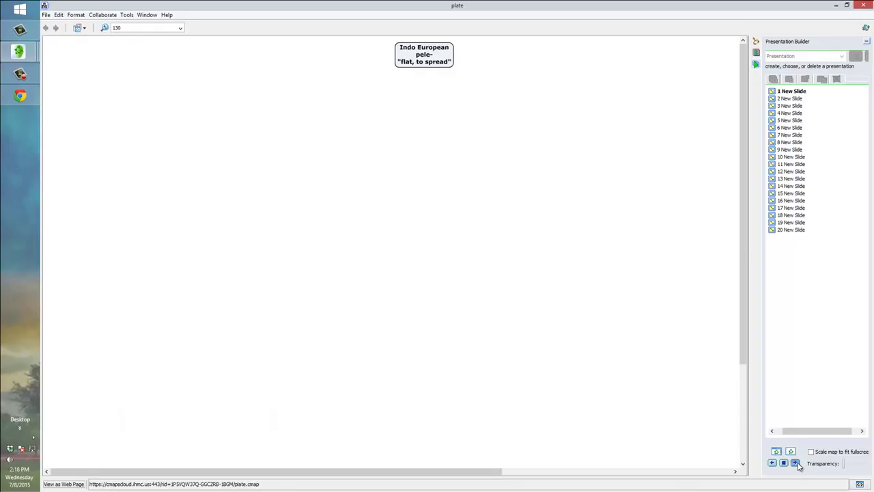
# Advance the slideshow through slide 2 (plate chain) to slide 3 (platus to platypus)
pyautogui.click(796, 463)
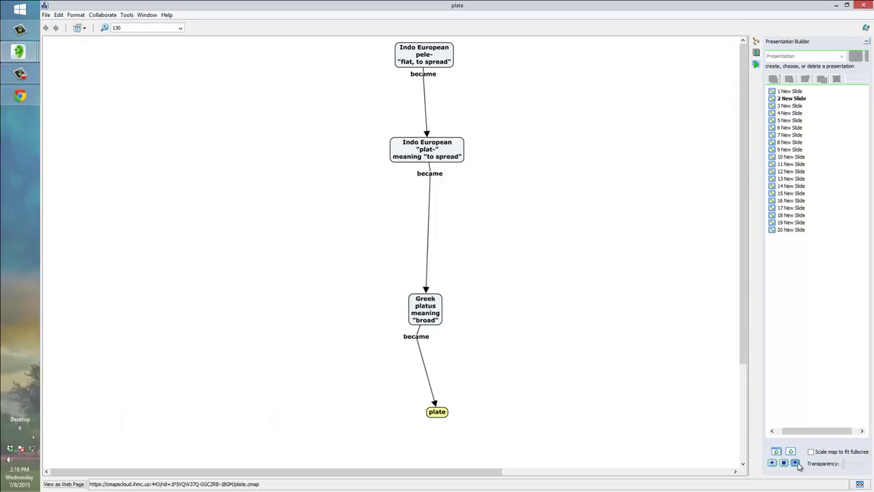
pyautogui.click(798, 464)
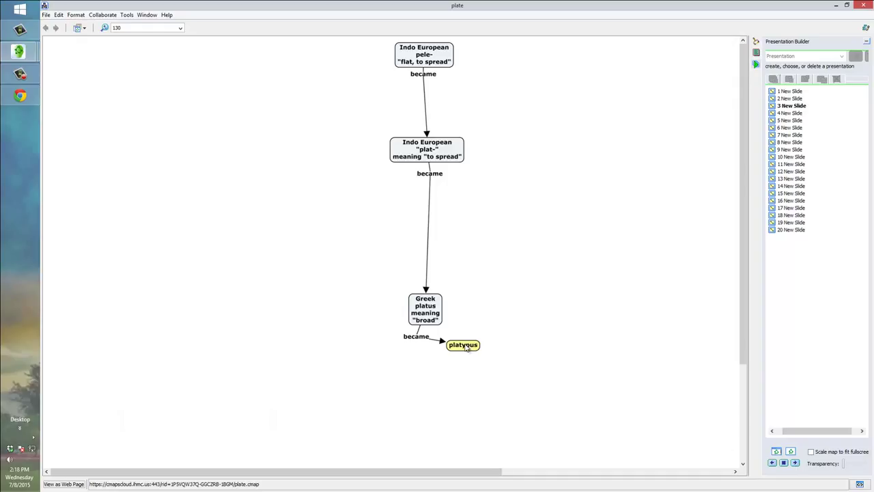
pyautogui.moveTo(468, 347)
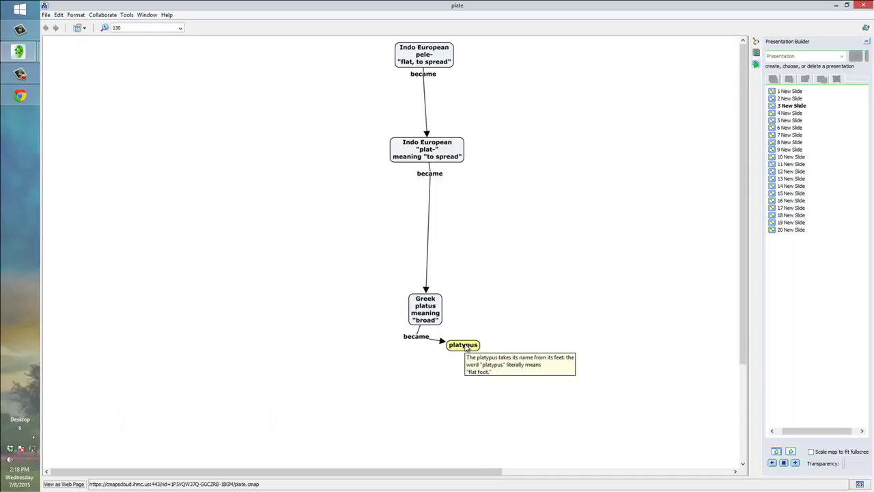
# Move to slide 4 and launch the platinum concept's linked 'YouTube video about platinum'
pyautogui.click(796, 463)
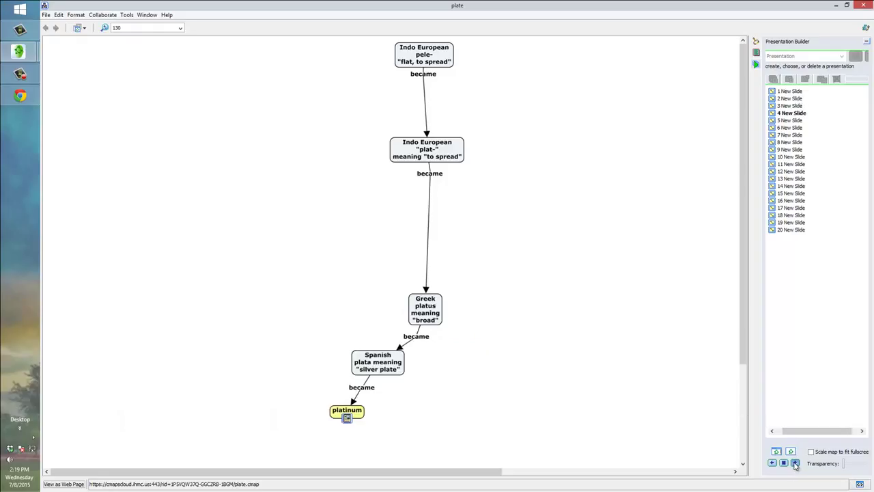
pyautogui.click(348, 421)
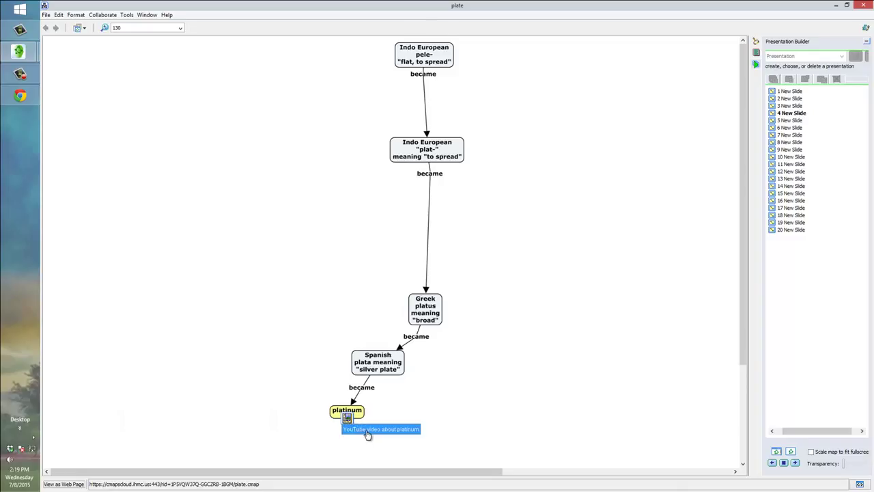
pyautogui.click(366, 430)
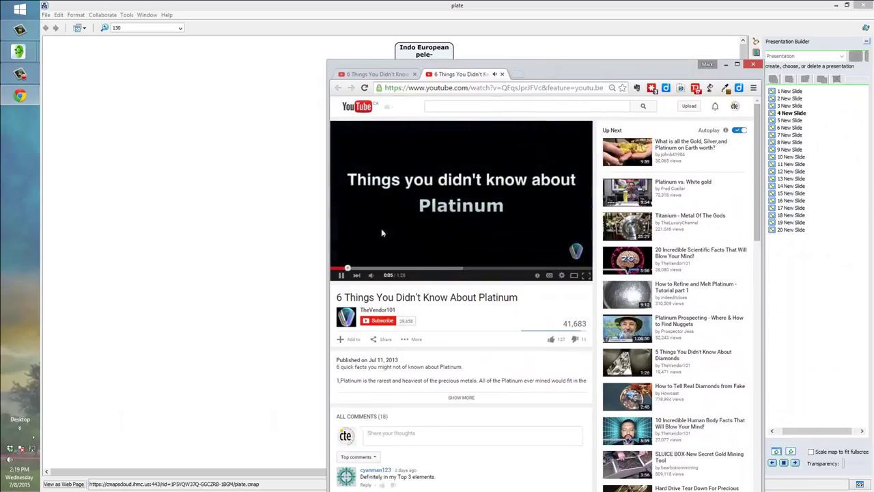
# Pause the platinum video at 0:06 and move the browser window aside to reveal the map
pyautogui.click(343, 276)
pyautogui.moveTo(568, 70); pyautogui.dragTo(873, 86)
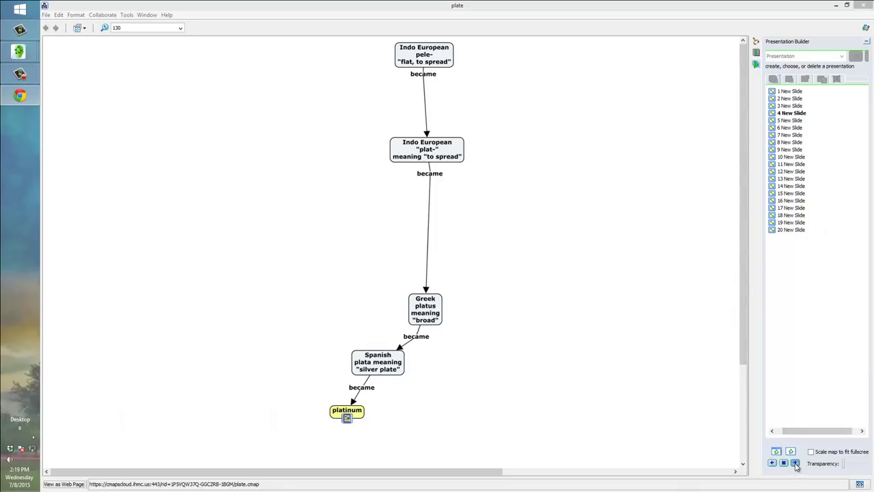
# Step through slides 5–12: piazza, platitude, plateau, place, Old Norse, flatter, then flounder
pyautogui.click(796, 464)
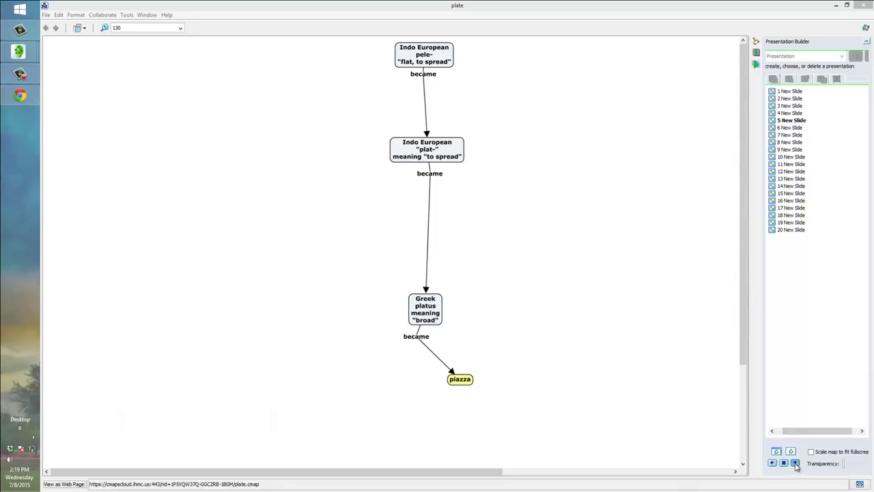
pyautogui.click(796, 464)
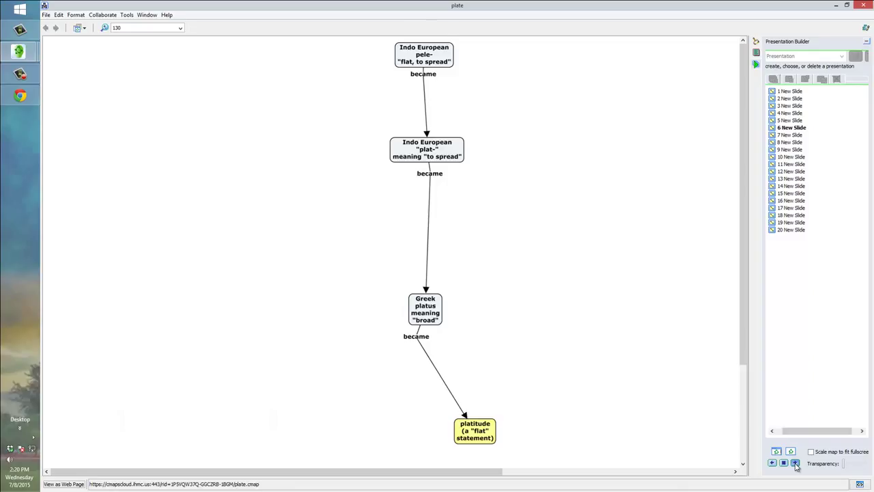
pyautogui.click(796, 464)
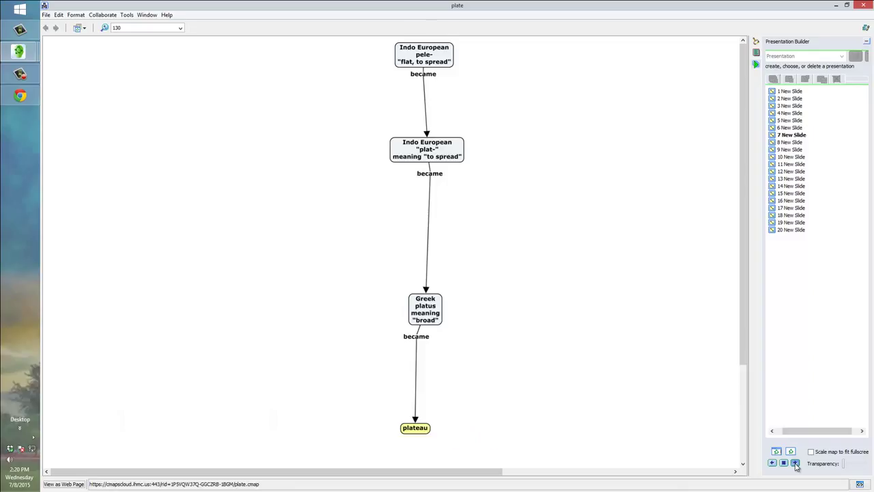
pyautogui.click(796, 463)
pyautogui.click(796, 464)
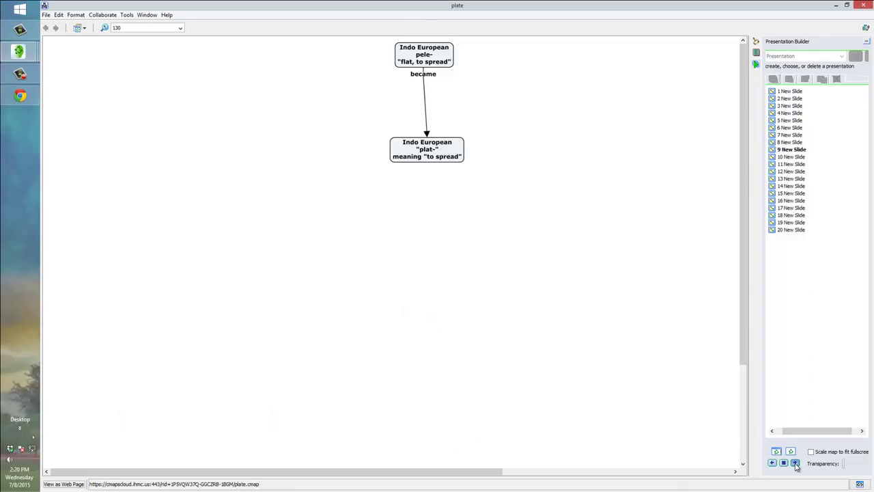
pyautogui.click(795, 464)
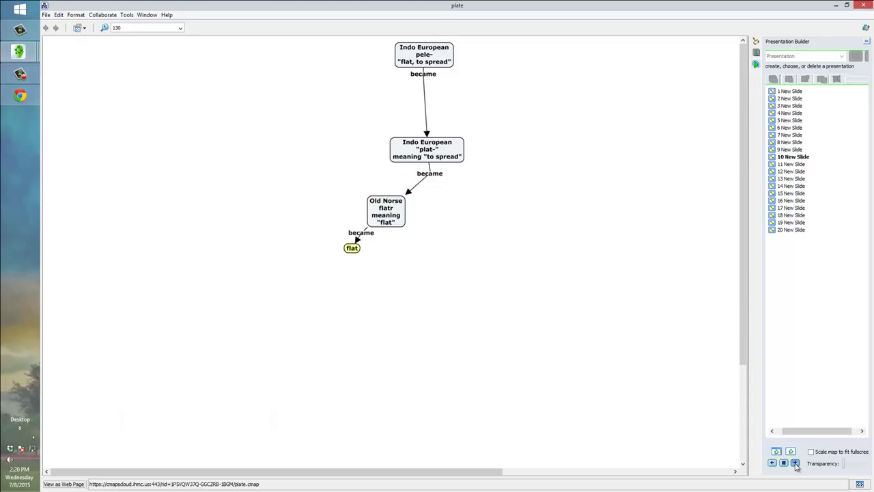
pyautogui.click(795, 464)
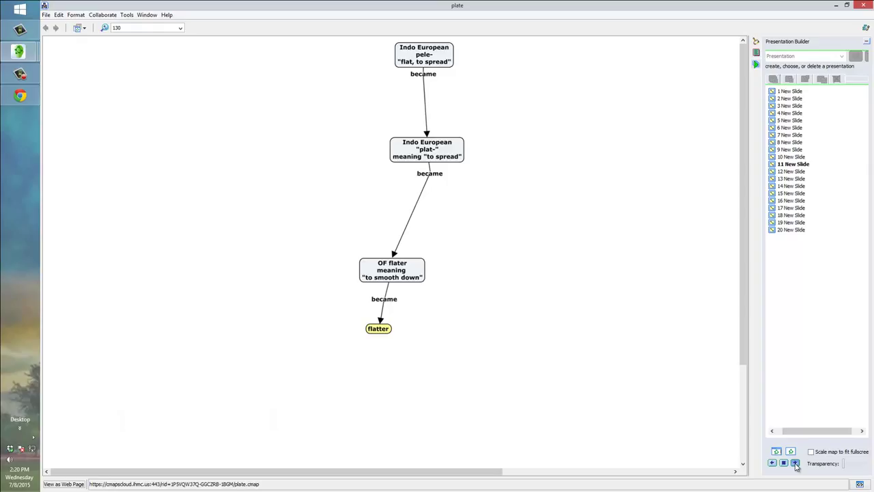
pyautogui.click(796, 463)
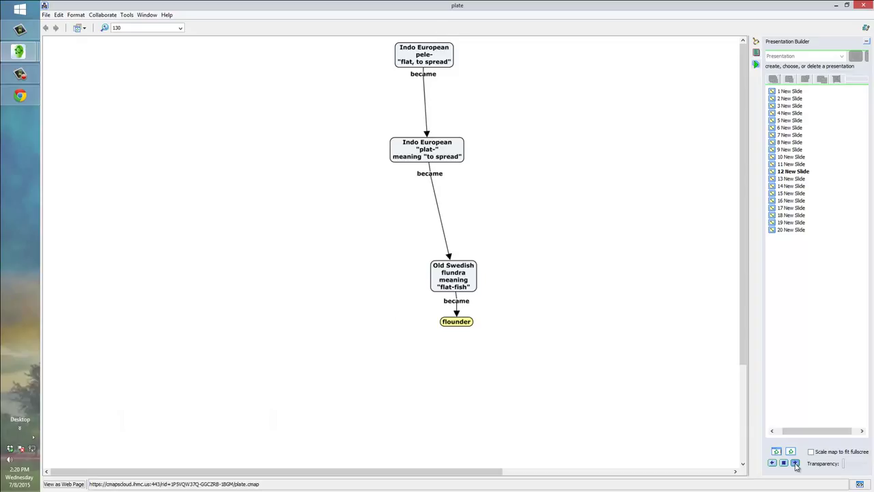
# Advance through slides 13–16: supplant, plant, clan, then the Old English flett branch
pyautogui.click(796, 463)
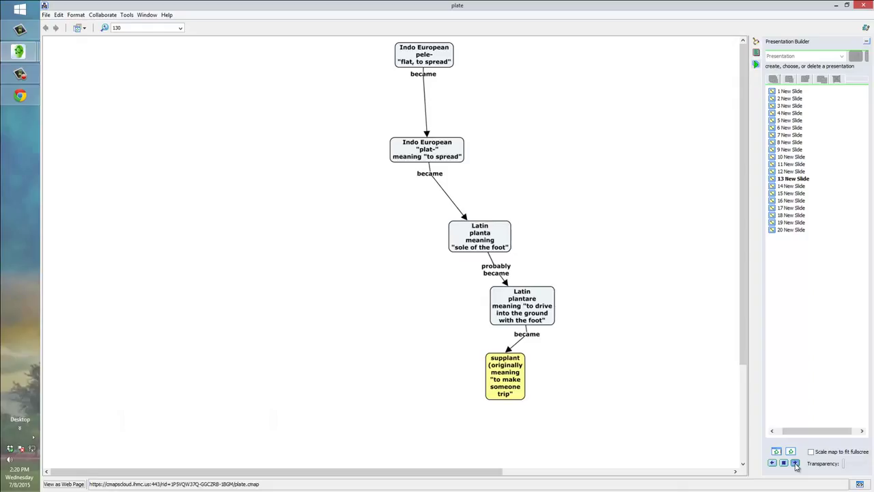
pyautogui.click(796, 464)
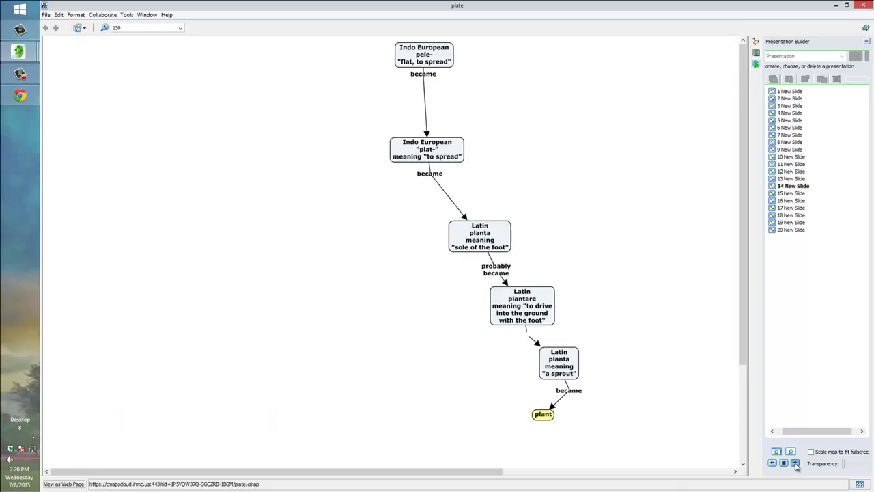
pyautogui.click(796, 465)
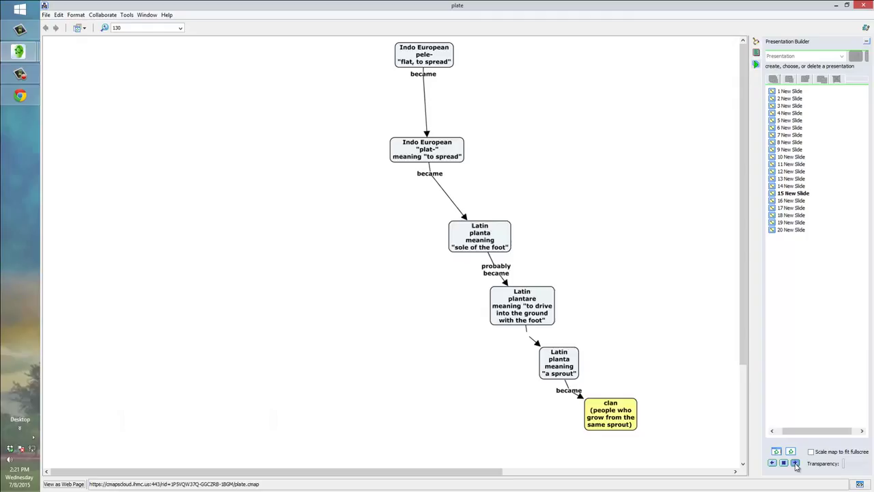
pyautogui.click(795, 463)
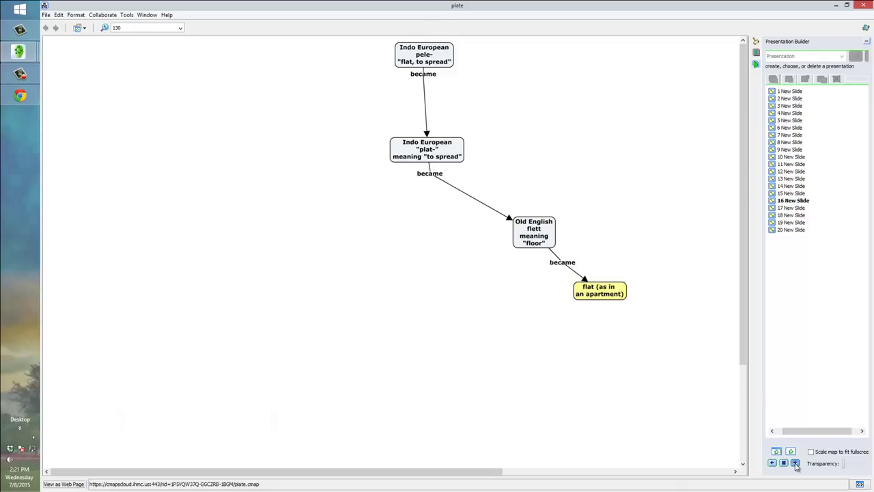
# Advance past slide 17's flado-to-flan chain to slide 18, showing the full plat- branch
pyautogui.click(796, 464)
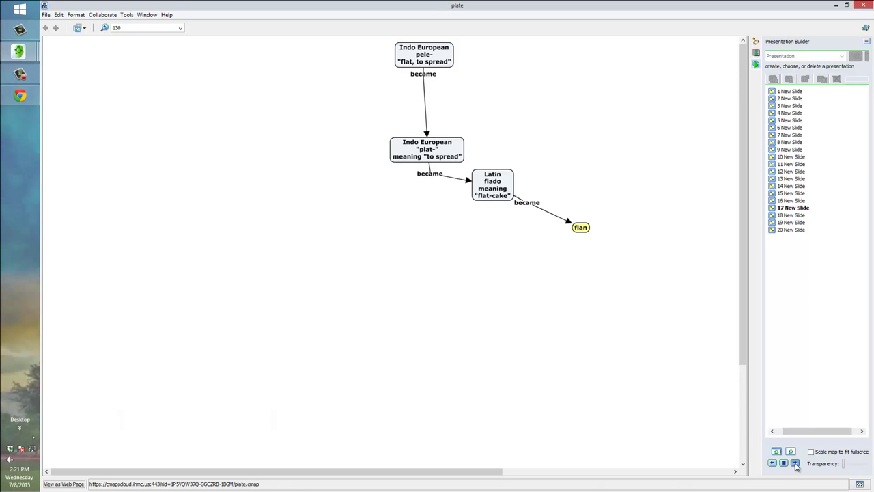
pyautogui.click(796, 464)
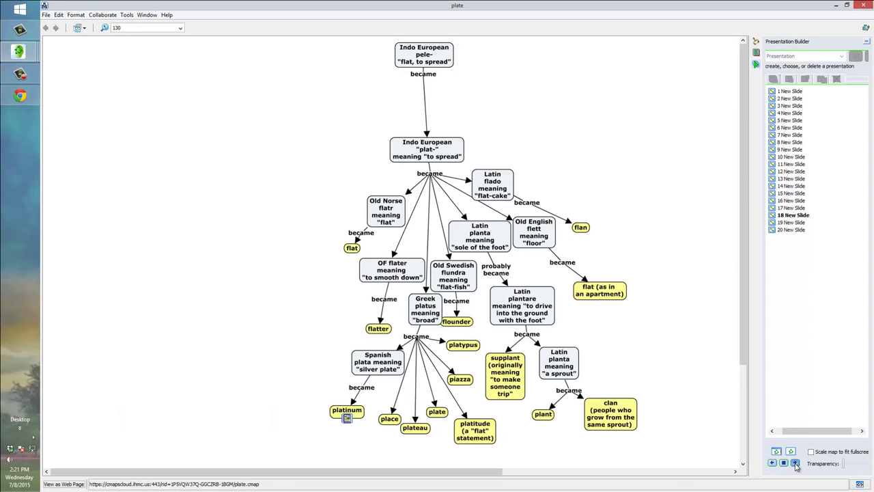
# Advance to slide 19, then the final slide 20 with only the root and end-word concepts
pyautogui.click(795, 463)
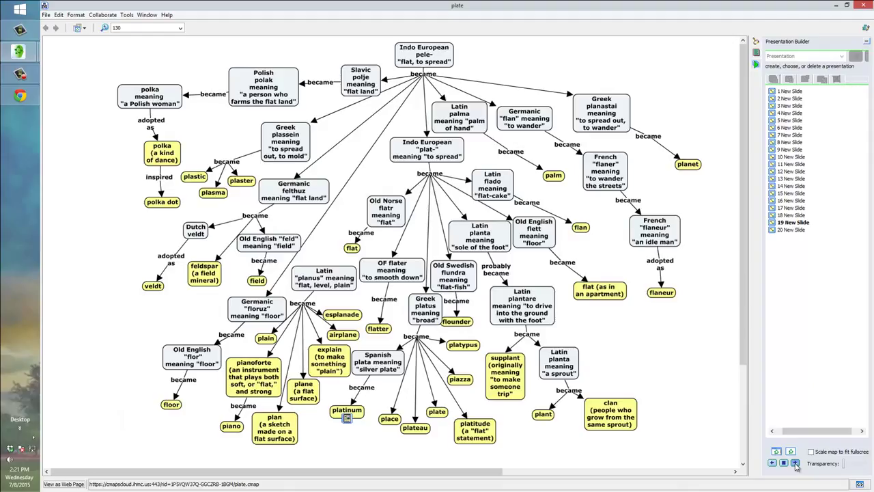
pyautogui.click(796, 464)
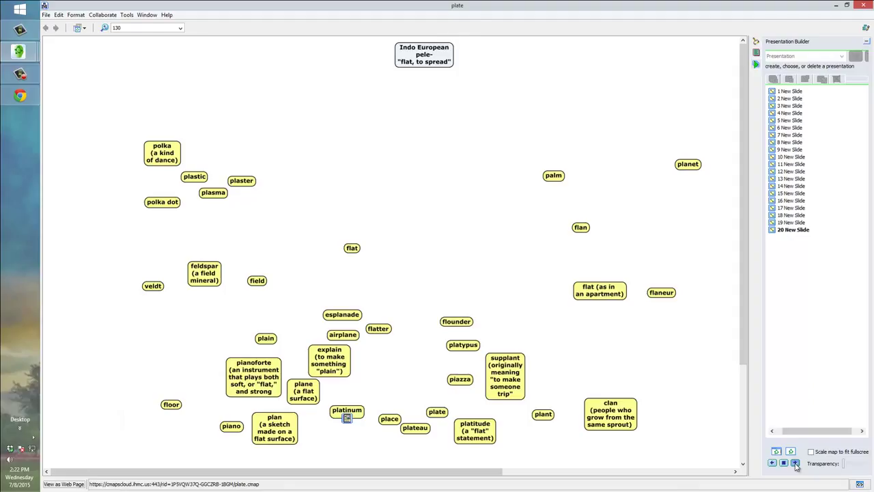
pyautogui.click(795, 463)
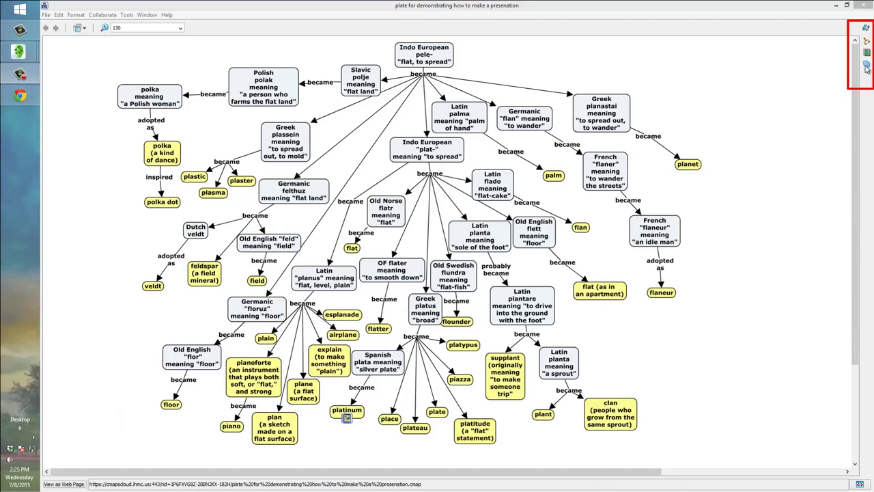
# Create the new presentation's first slide holding only the Indo European pele- 'flat, to spread' concept
pyautogui.click(866, 66)
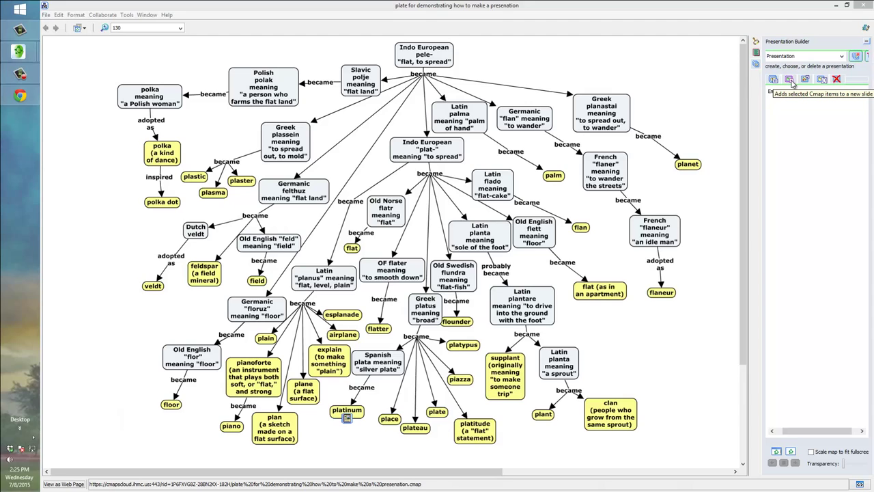
pyautogui.click(446, 61)
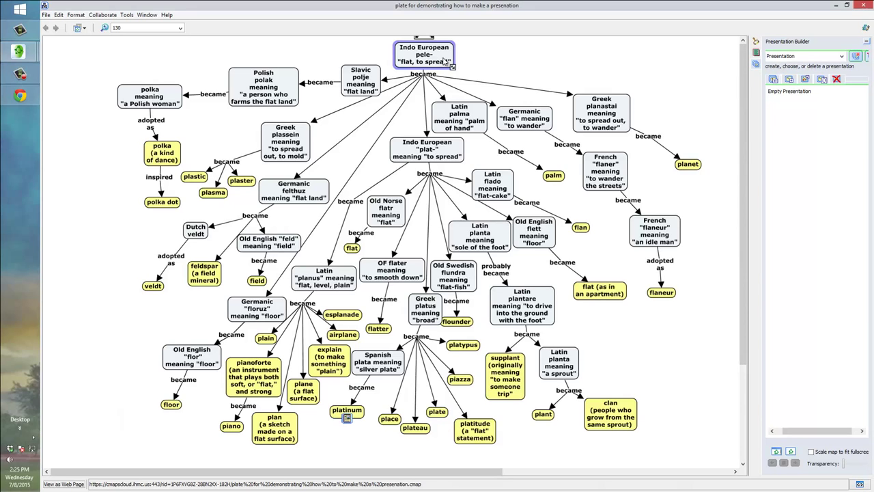
pyautogui.click(790, 80)
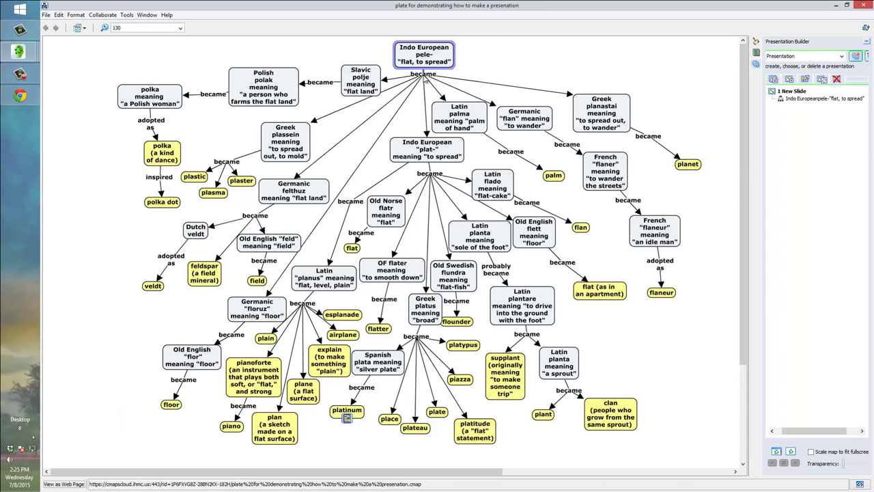
# Add slides 2–4, extending the chain to Slavic polje, Polish polak, then polka 'a Polish woman'
pyautogui.click(425, 75)
pyautogui.keyDown('ctrl'); pyautogui.click(369, 82); pyautogui.keyUp('ctrl')
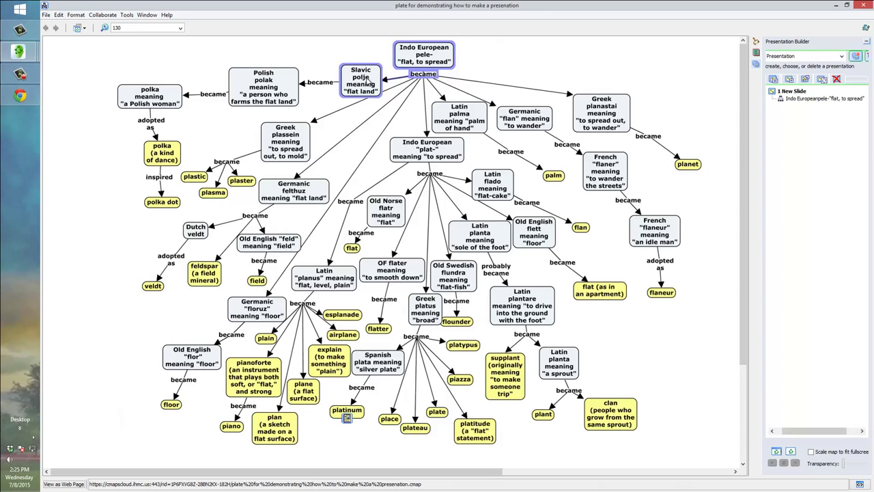
pyautogui.click(790, 80)
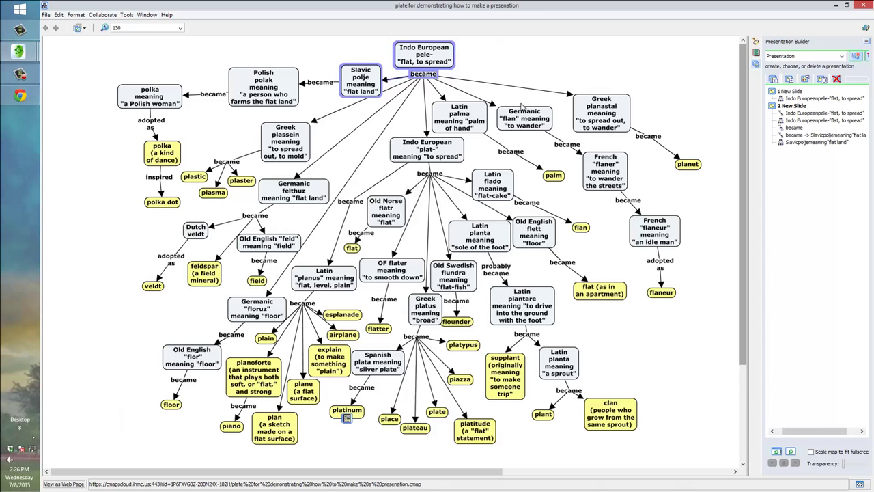
pyautogui.keyDown('ctrl'); pyautogui.click(325, 85); pyautogui.keyUp('ctrl')
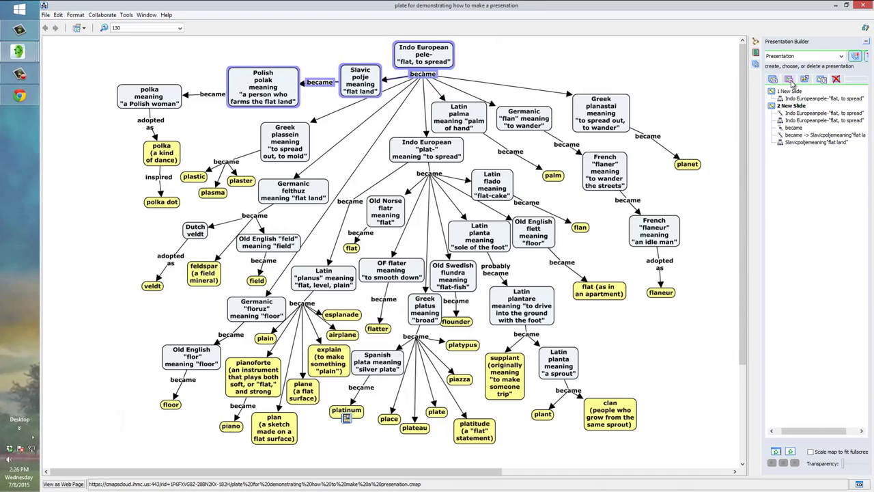
pyautogui.click(790, 79)
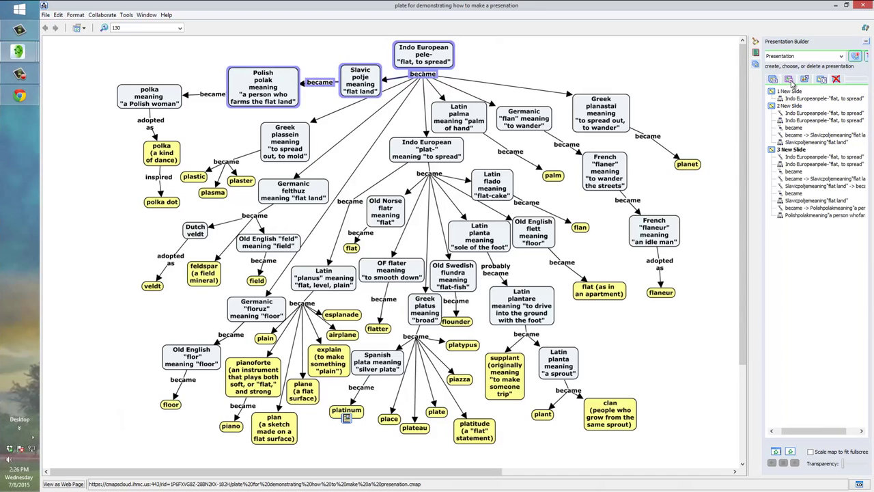
pyautogui.keyDown('ctrl'); pyautogui.click(220, 96); pyautogui.keyUp('ctrl')
pyautogui.keyDown('ctrl'); pyautogui.click(174, 100); pyautogui.keyUp('ctrl')
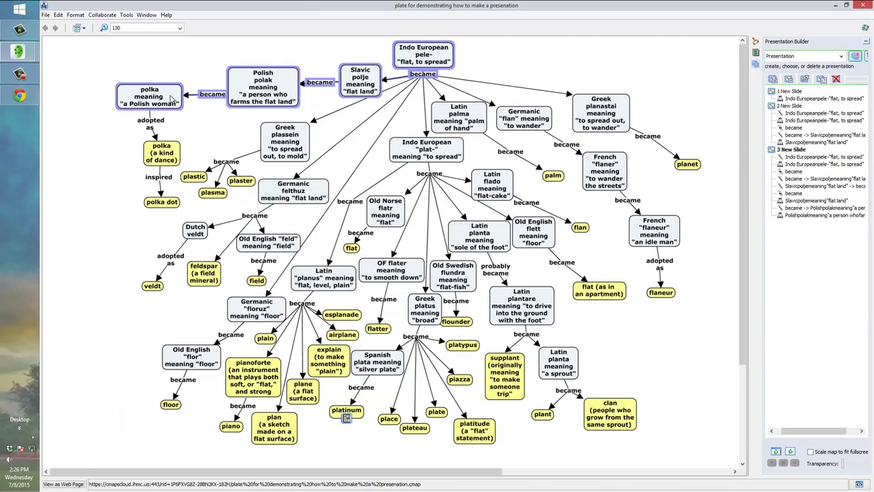
pyautogui.click(790, 80)
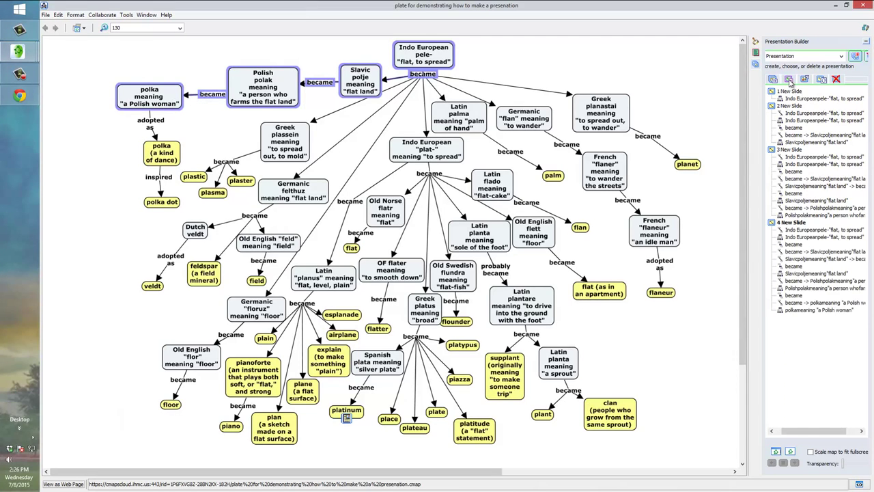
# Preview the new presentation in the current window through slide 4, ending at polka
pyautogui.click(777, 453)
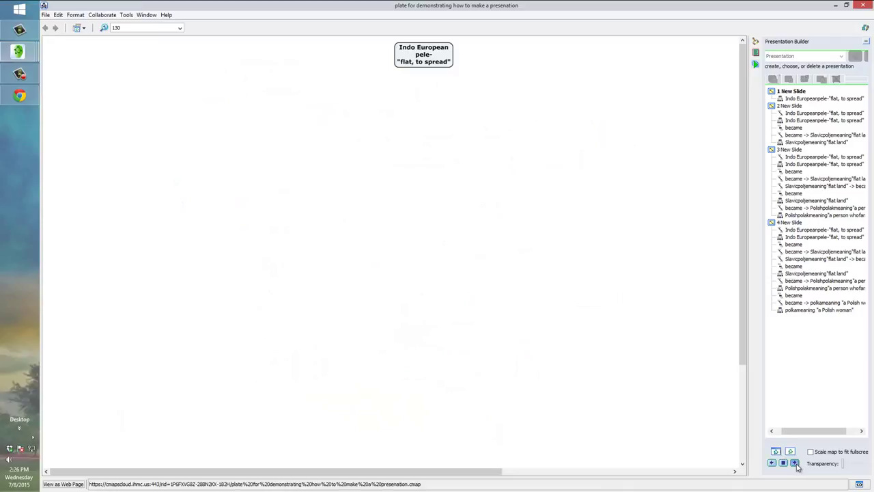
pyautogui.click(795, 464)
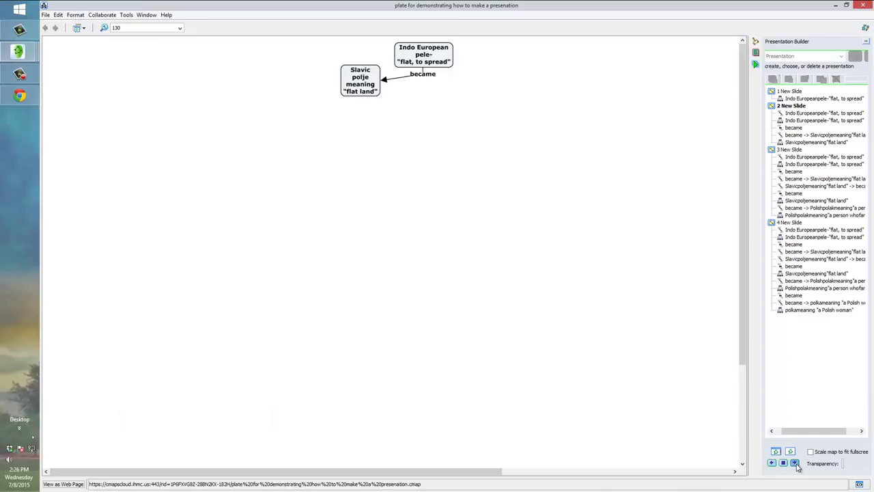
pyautogui.click(795, 463)
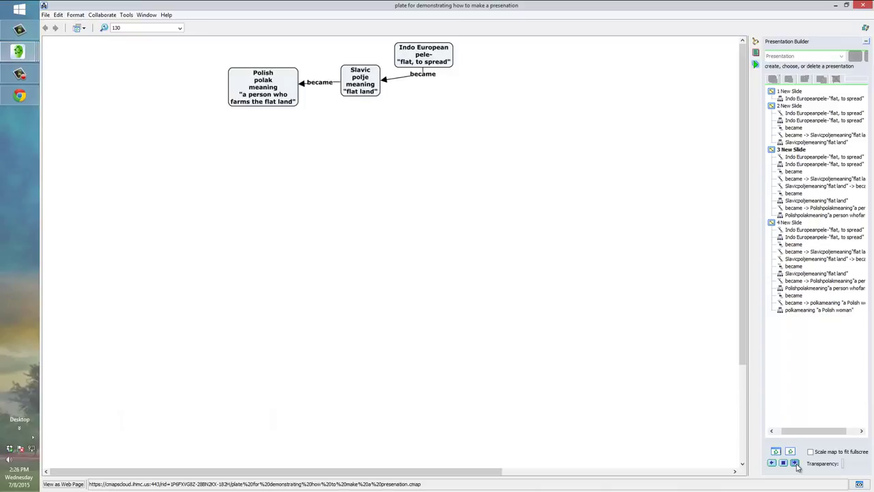
pyautogui.click(795, 463)
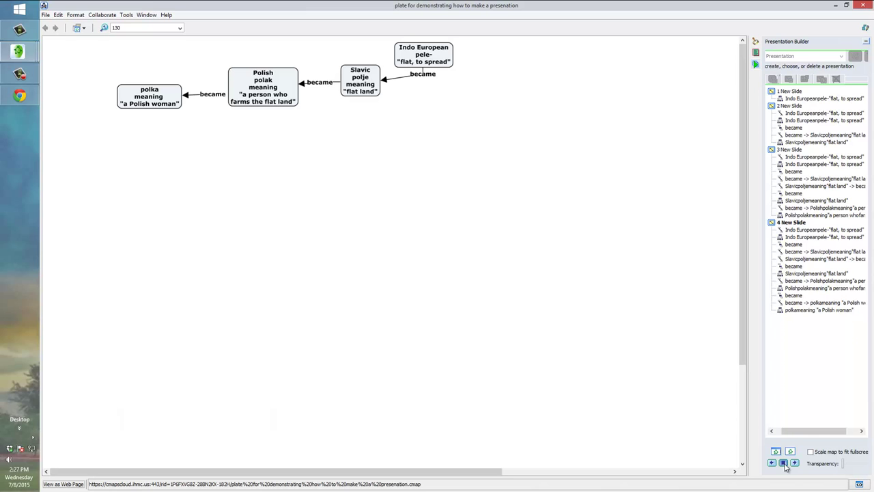
# Stop the presentation preview to return to the full concept map
pyautogui.click(784, 464)
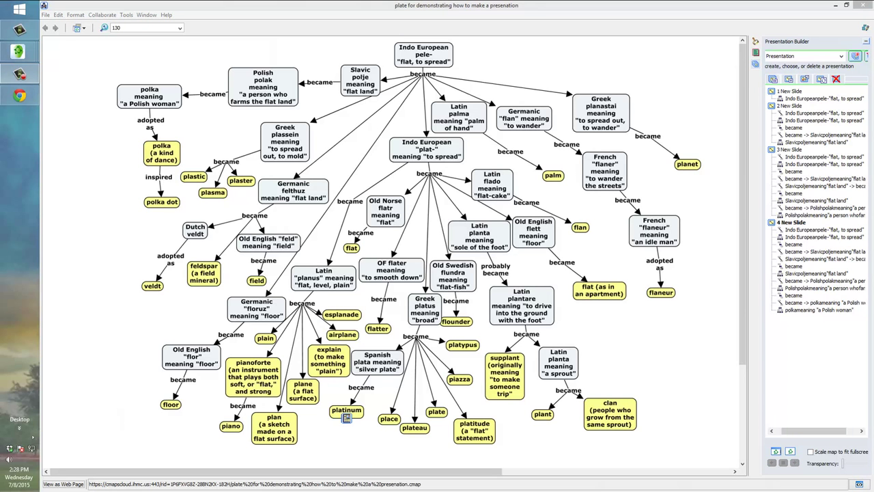